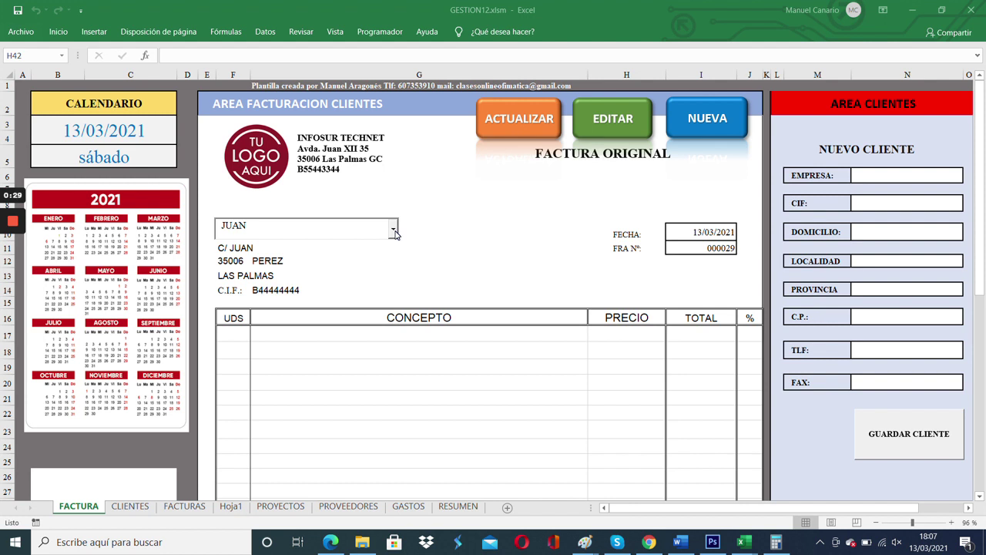
Step: Examine the invoice form's client list, date, line-item table, project, tax totals and payment details
click(393, 231)
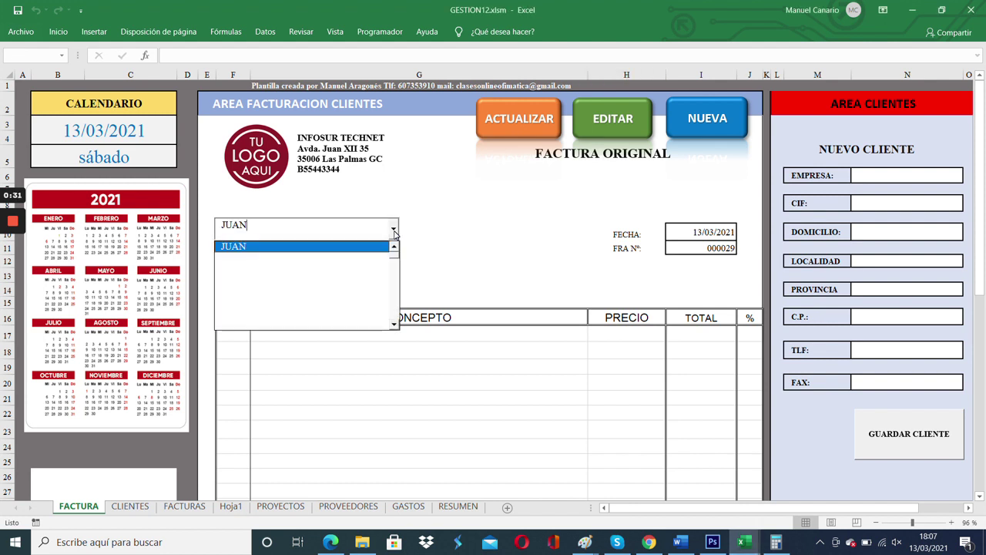
click(394, 248)
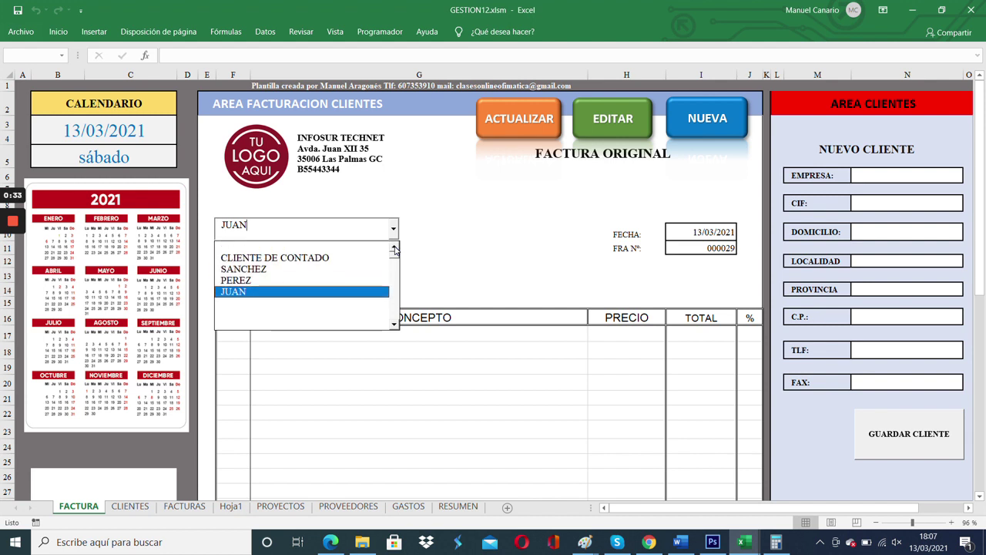
click(301, 291)
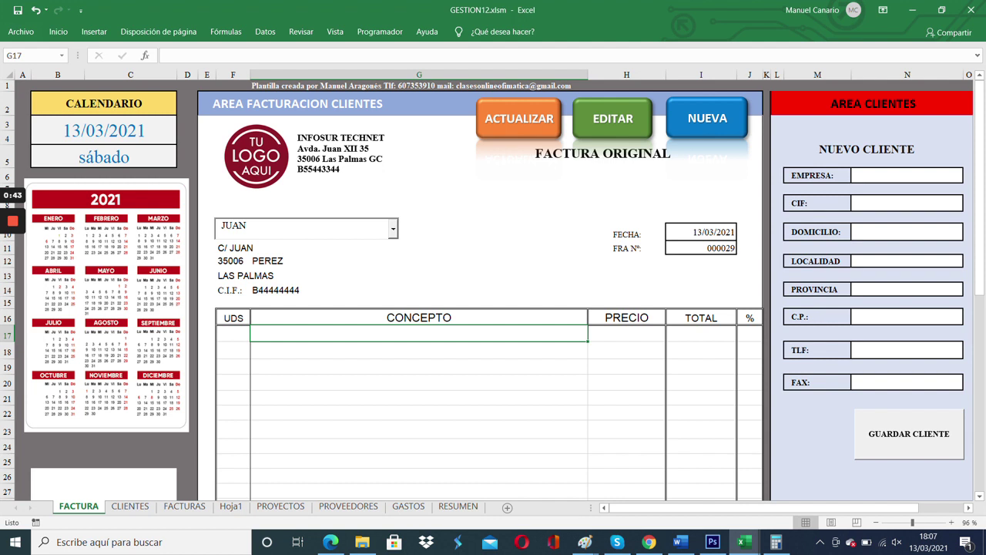
click(701, 232)
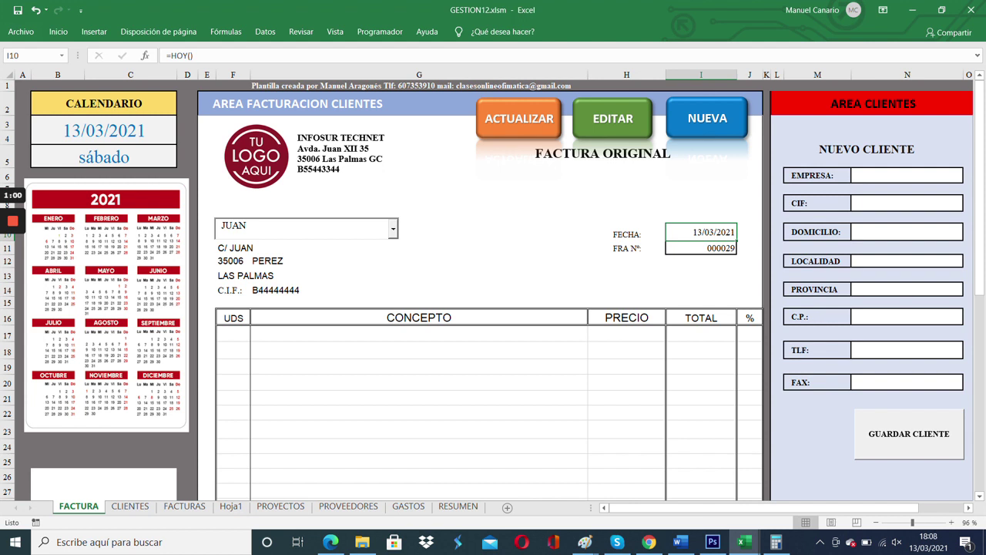
scroll(493, 293, down, 4)
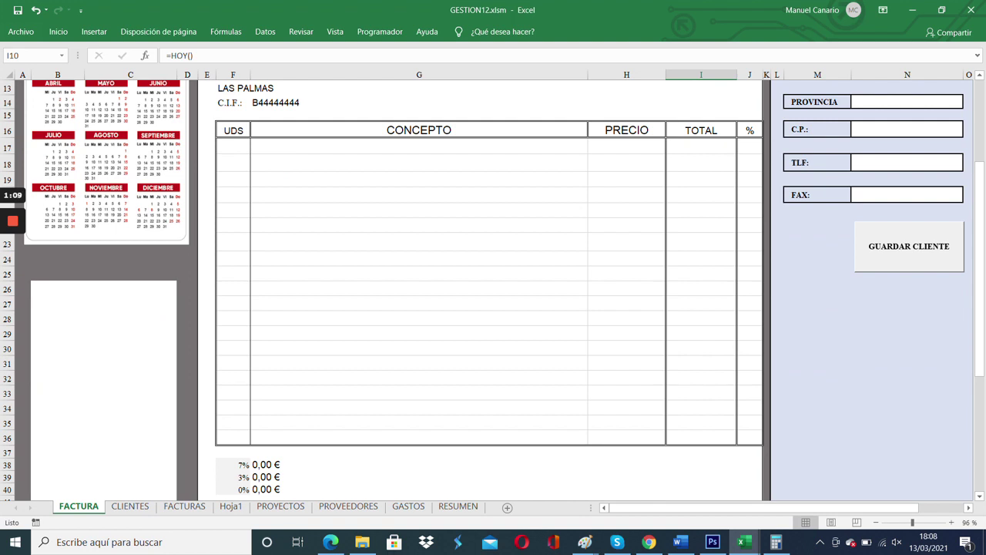
scroll(493, 290, down, 5)
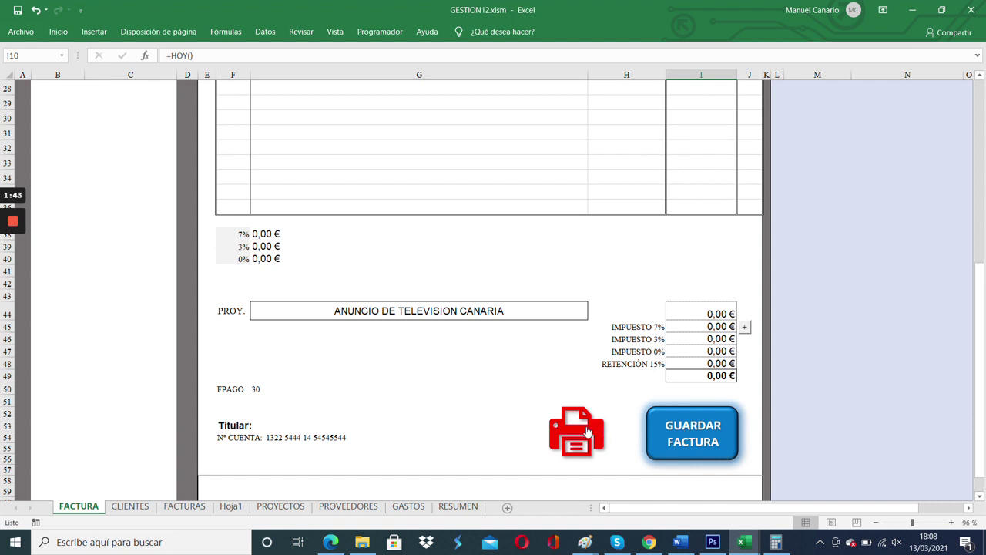
click(689, 431)
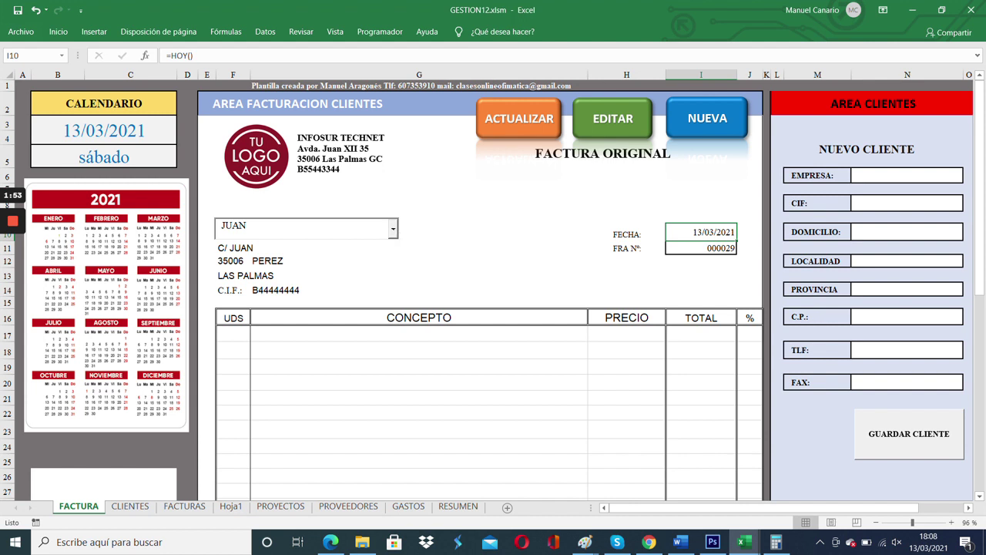
Step: Choose the client listed directly below CLIENTE DE CONTADO as the invoice recipient
click(395, 231)
click(394, 247)
click(394, 246)
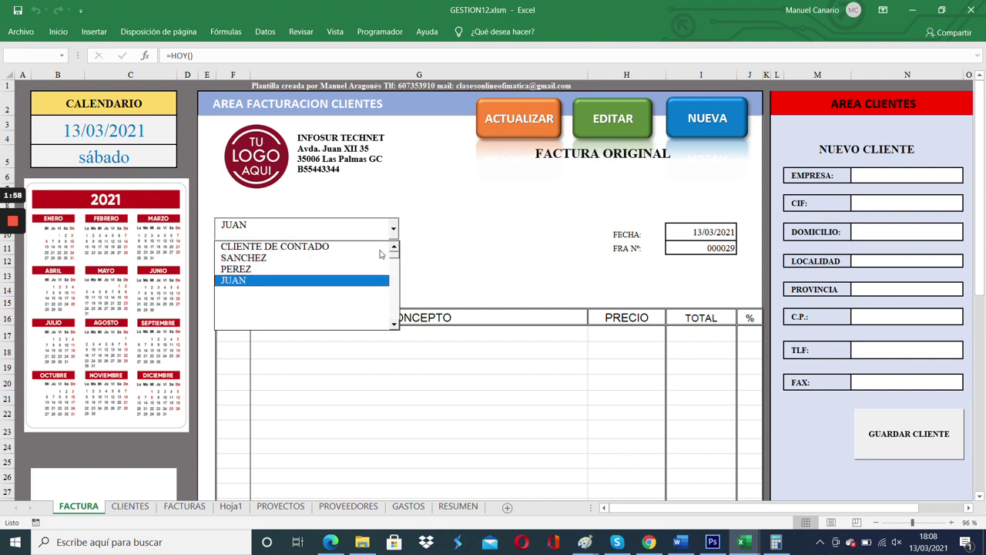
click(303, 259)
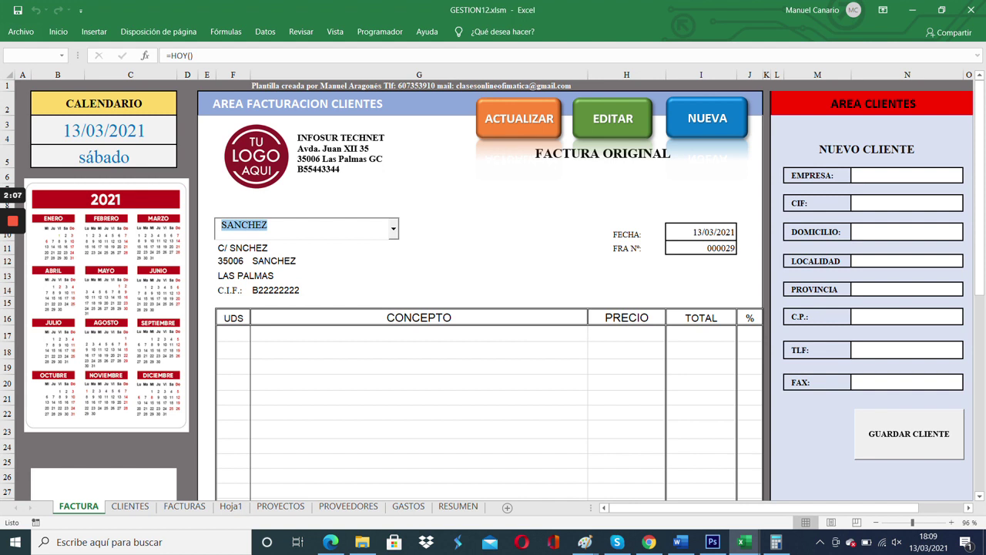
Step: Fill the first invoice line with 5 units and the description ORDENADOR DELL 5111
click(233, 333)
text(5)
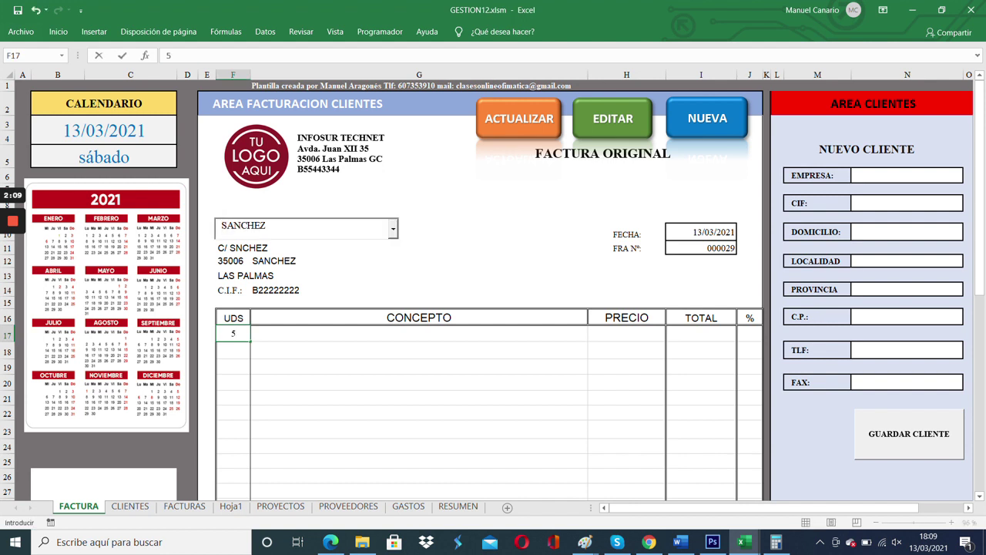
click(415, 340)
text(oR)
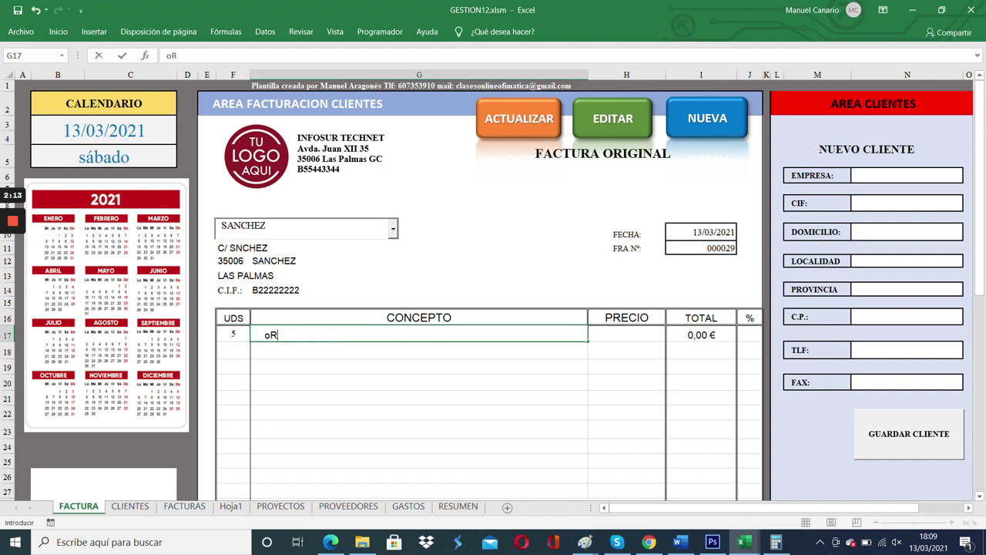
key(BackSpace)
key(BackSpace)
text(Or)
key(BackSpace)
text(RDENADOR )
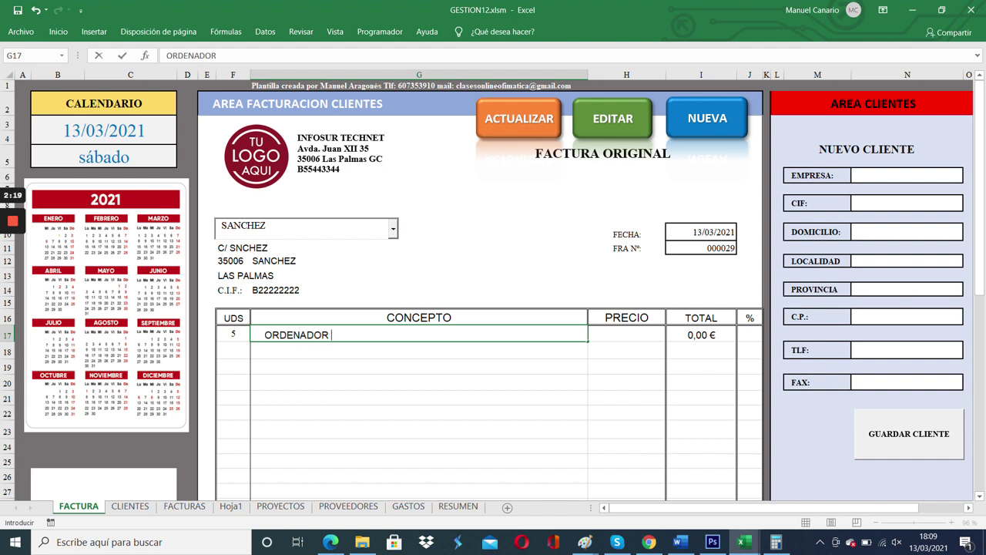
text(DELL 5111)
Step: Set the first line's unit price to 25 € and its tax rate to 3%
key(Tab)
text(25)
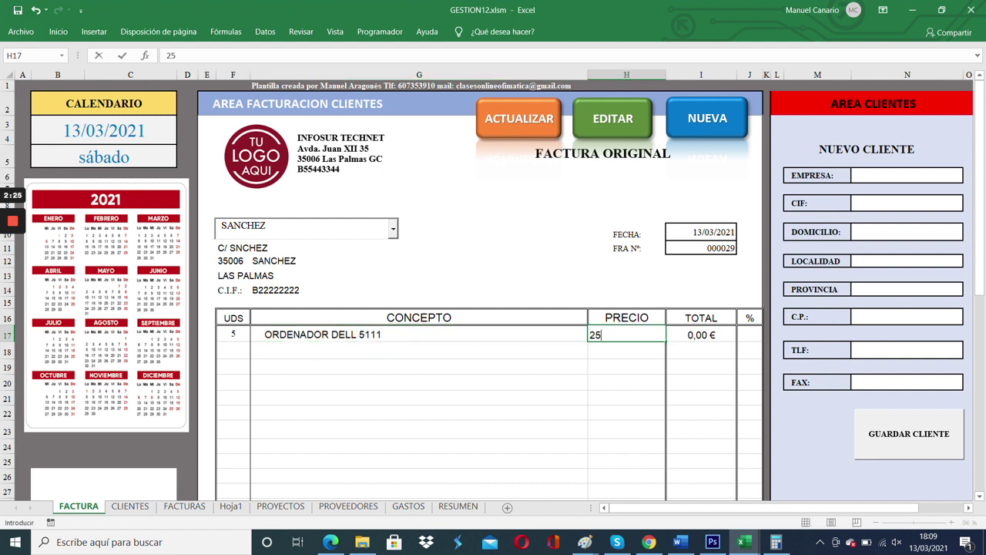
key(Tab)
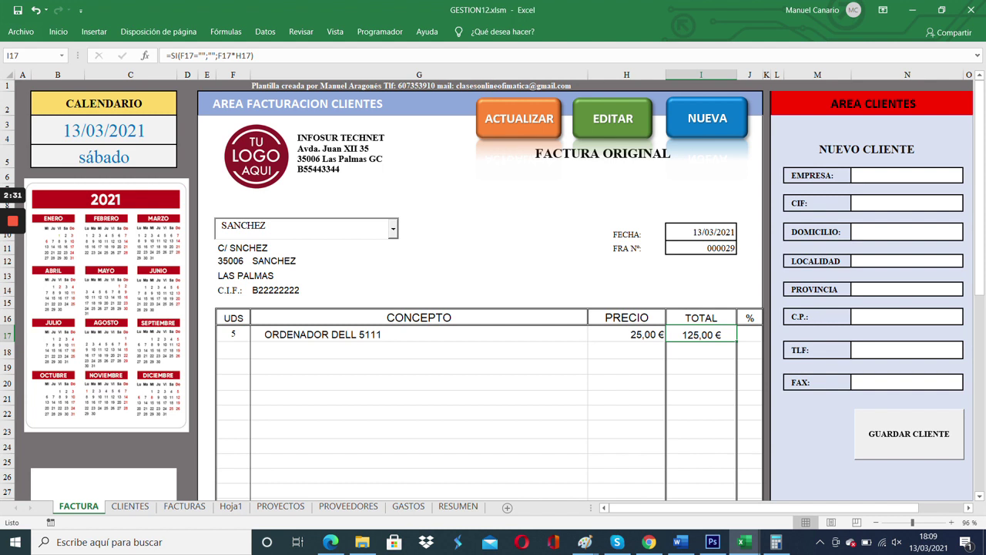
click(701, 289)
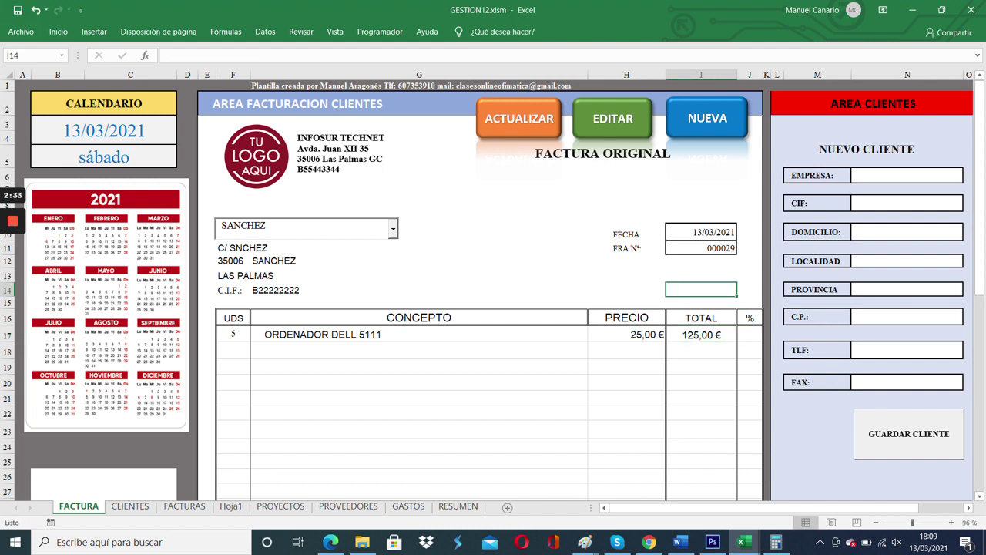
click(748, 334)
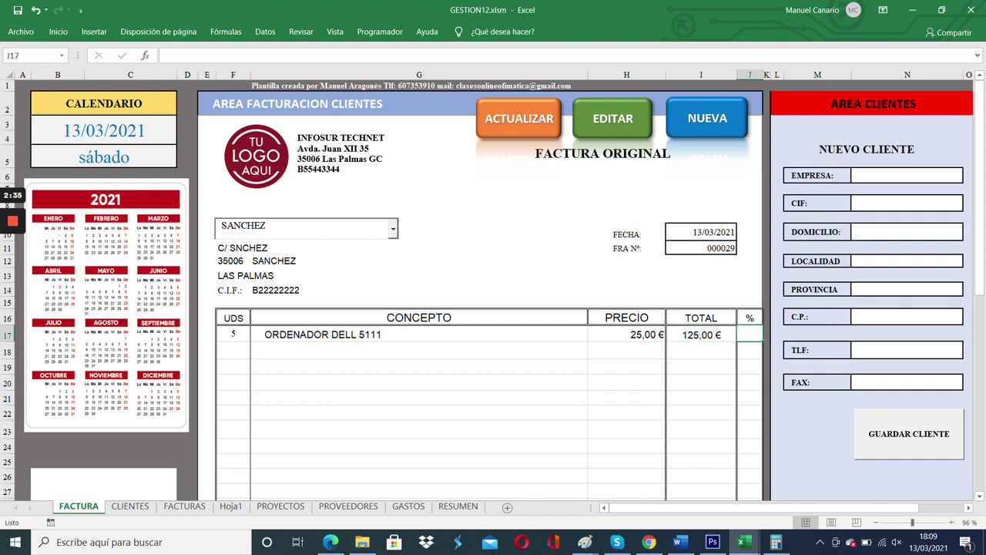
text(3)
key(Return)
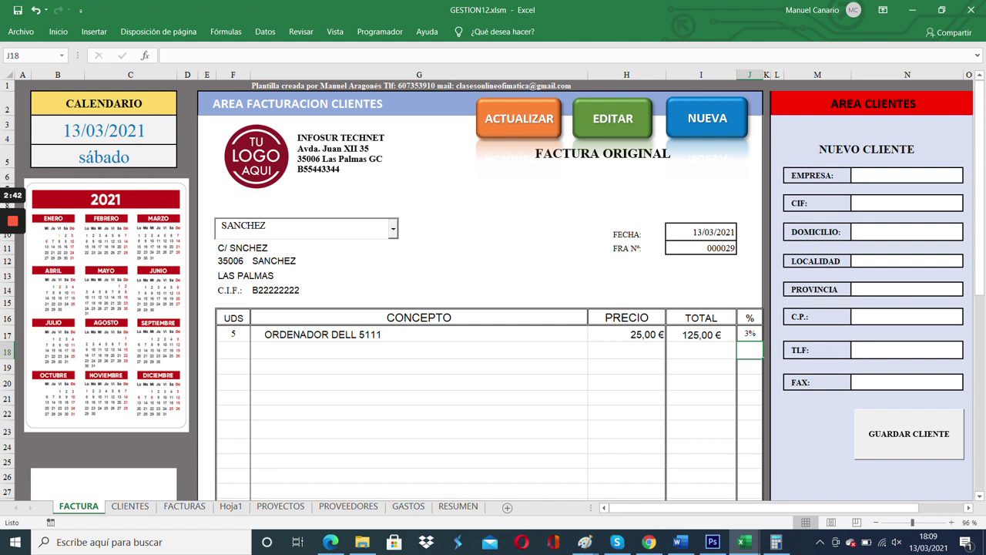
Step: Fill the second invoice line with 4 units and the description MONITOR DELL
scroll(493, 289, down, 2)
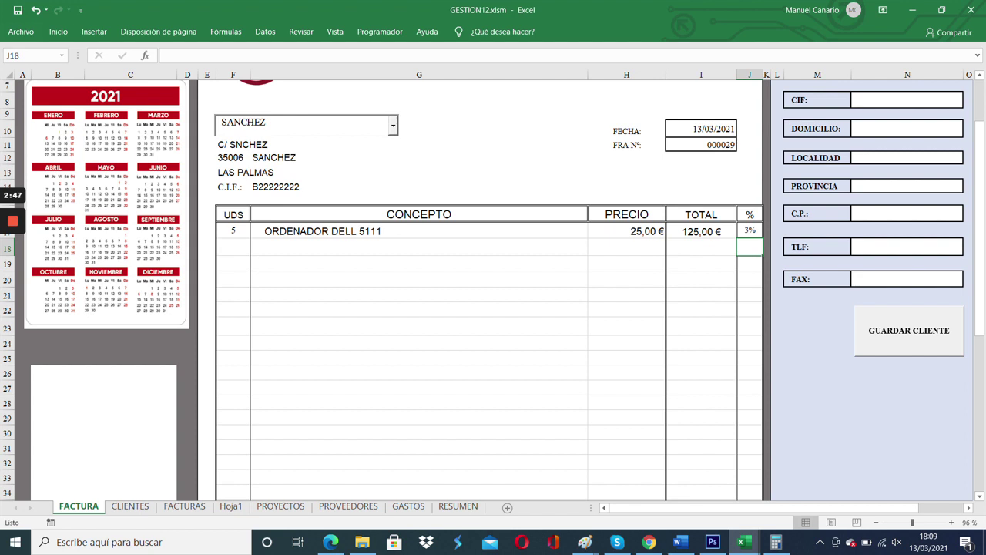
scroll(493, 288, down, 3)
scroll(493, 289, up, 2)
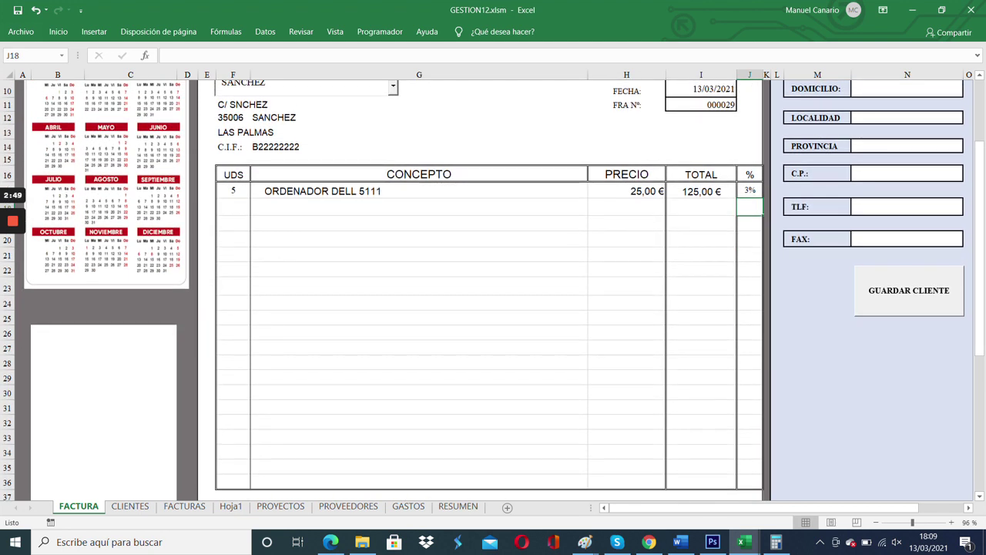
click(233, 207)
text(4)
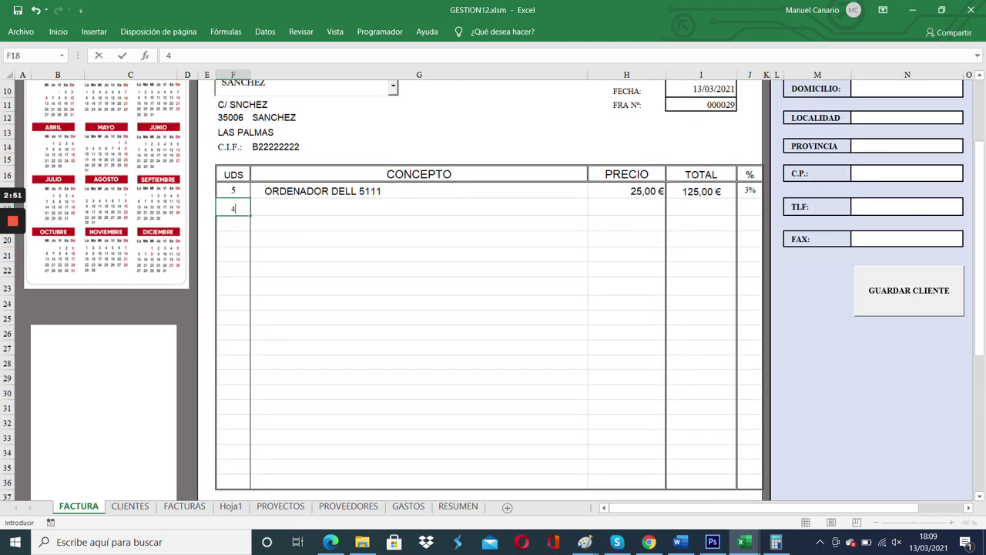
key(Tab)
text(m)
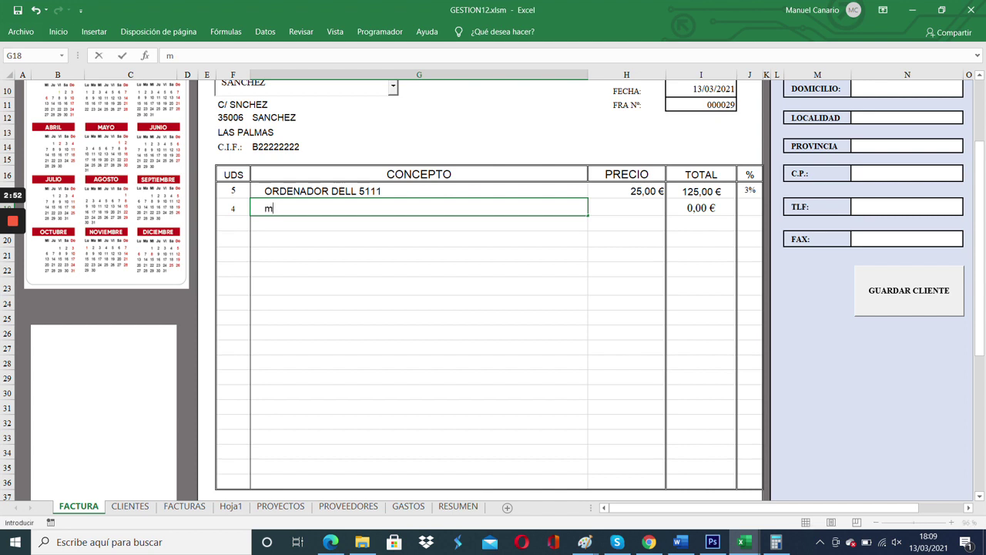
key(BackSpace)
text(Mon)
key(BackSpace)
key(BackSpace)
text(ONITOR DELL)
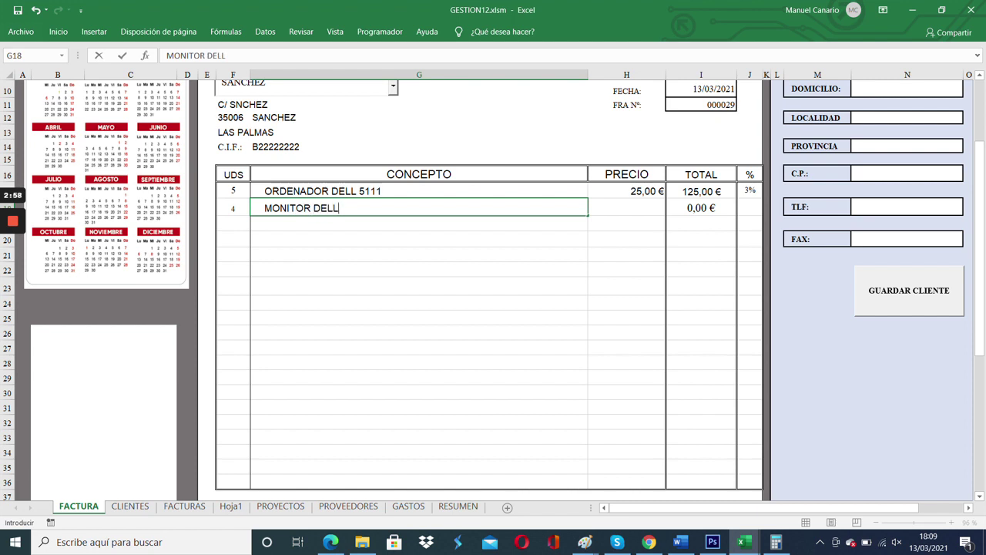
Step: Set the MONITOR DELL line's unit price to 140 € and its tax rate to 7%
click(626, 207)
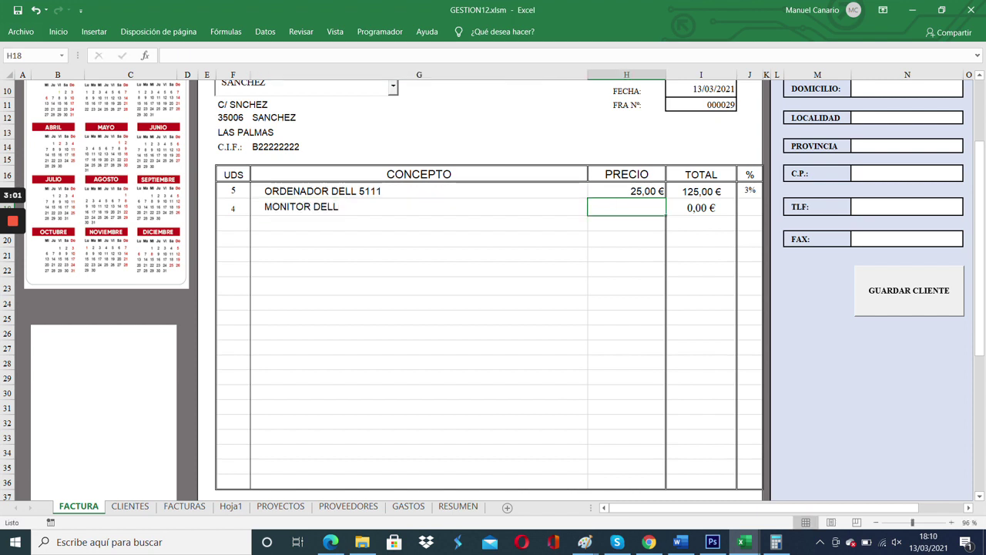
text(140)
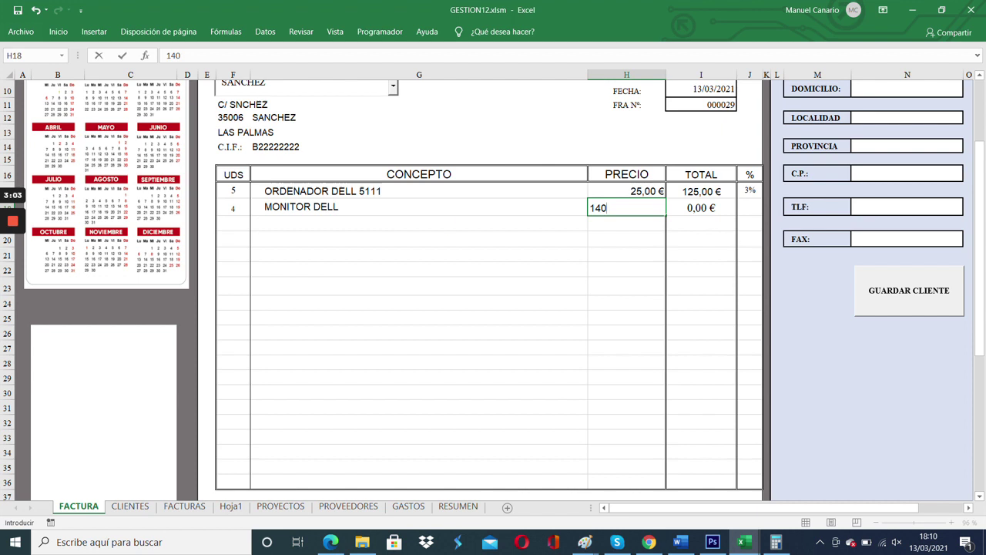
key(Tab)
key(Tab)
text(7)
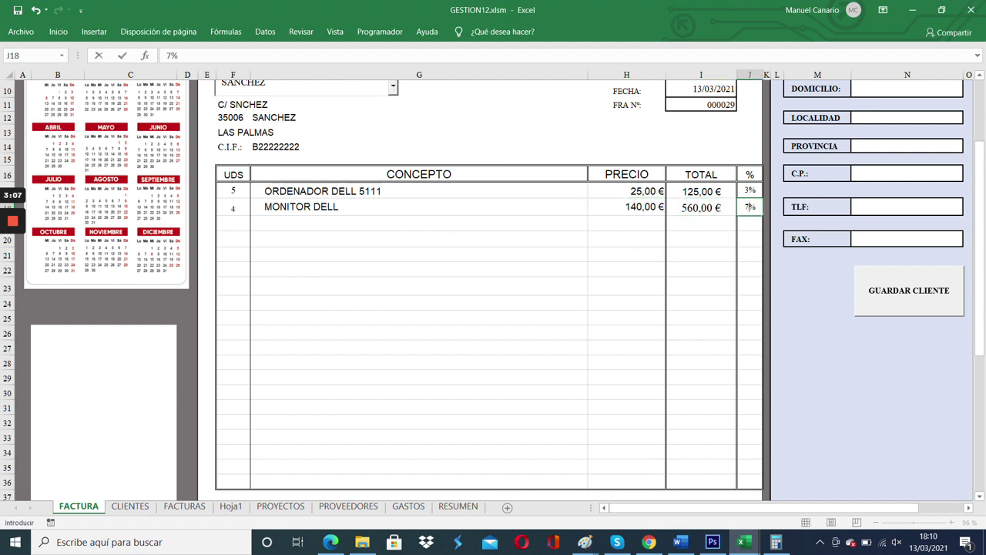
click(419, 286)
Step: Check the invoice's lines and tax totals and save the completed invoice
scroll(493, 290, down, 3)
scroll(493, 290, down, 2)
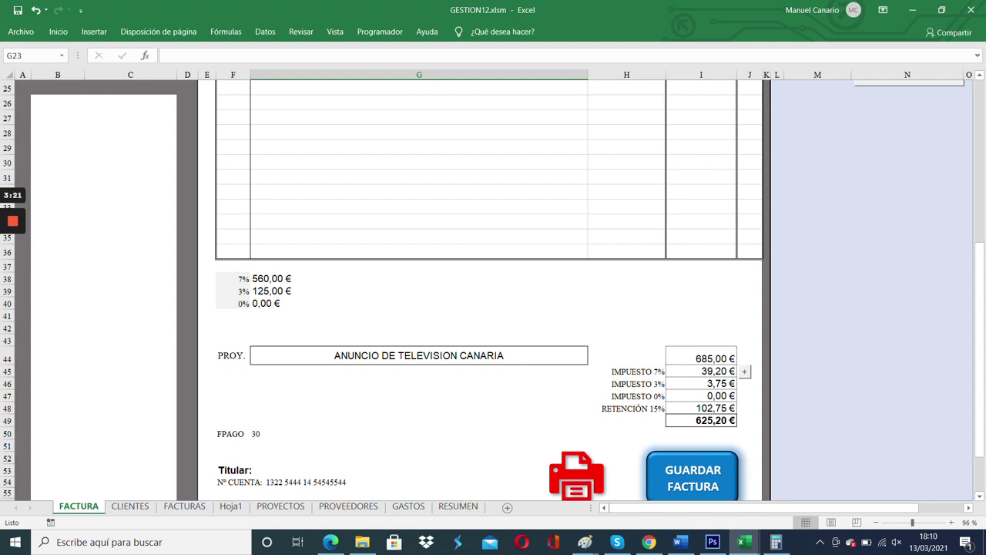
scroll(565, 394, up, 8)
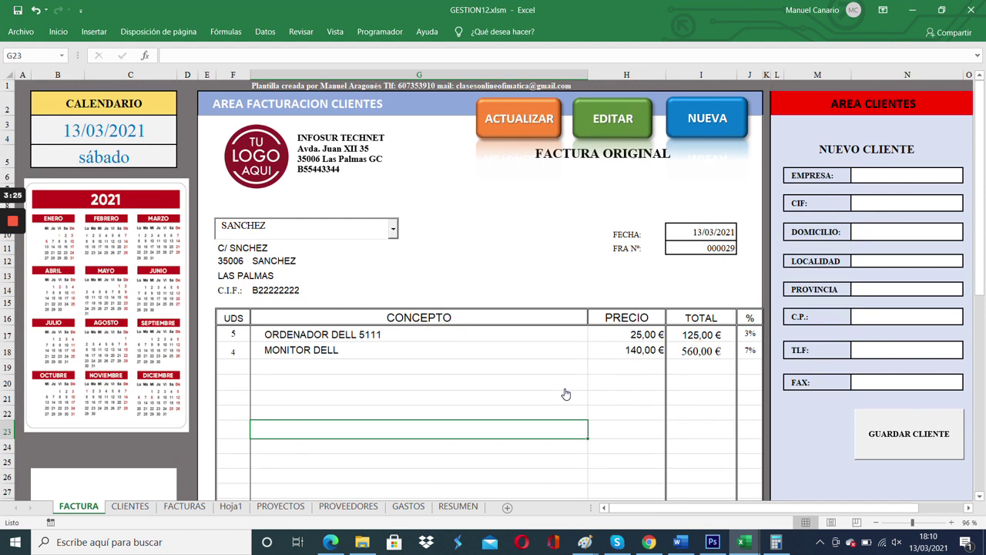
scroll(566, 394, down, 7)
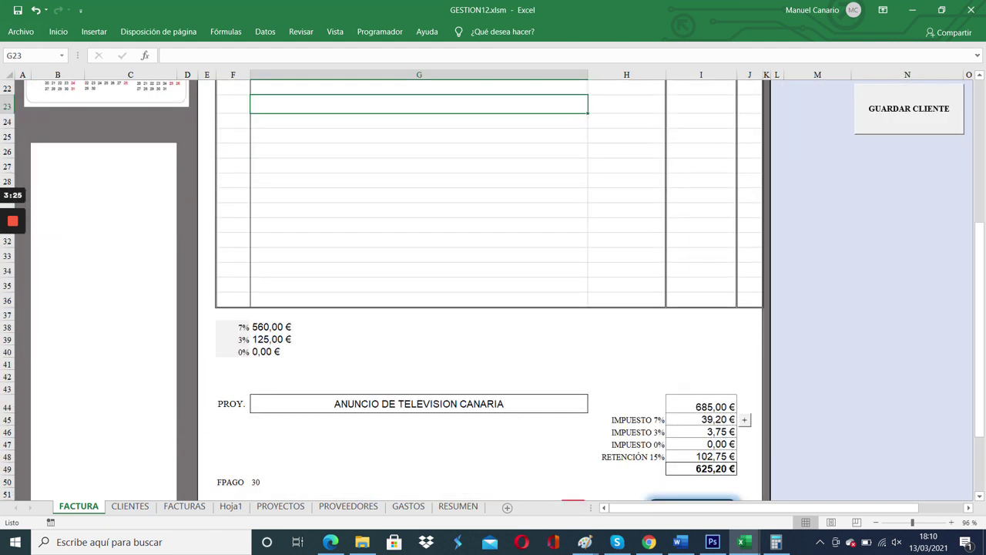
scroll(716, 440, down, 2)
click(700, 426)
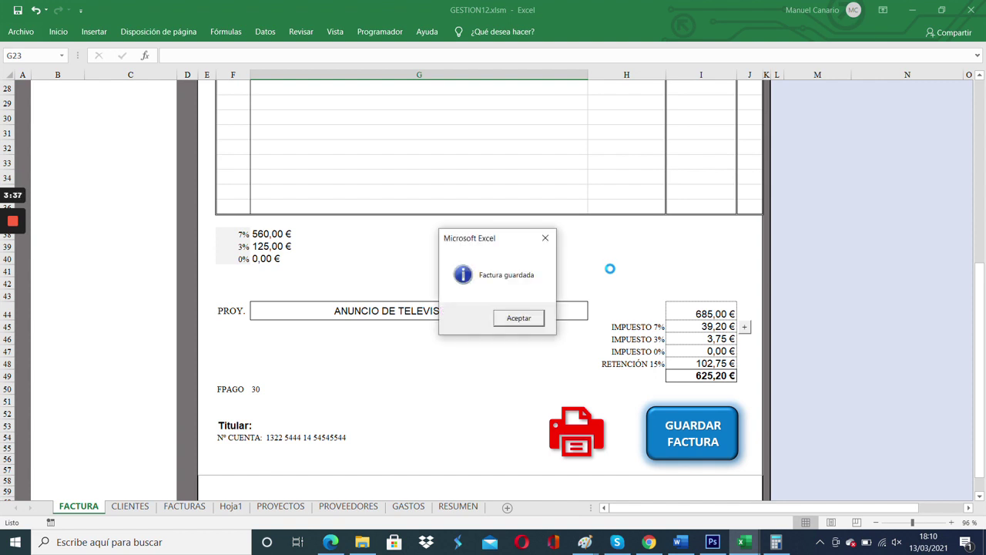
click(518, 318)
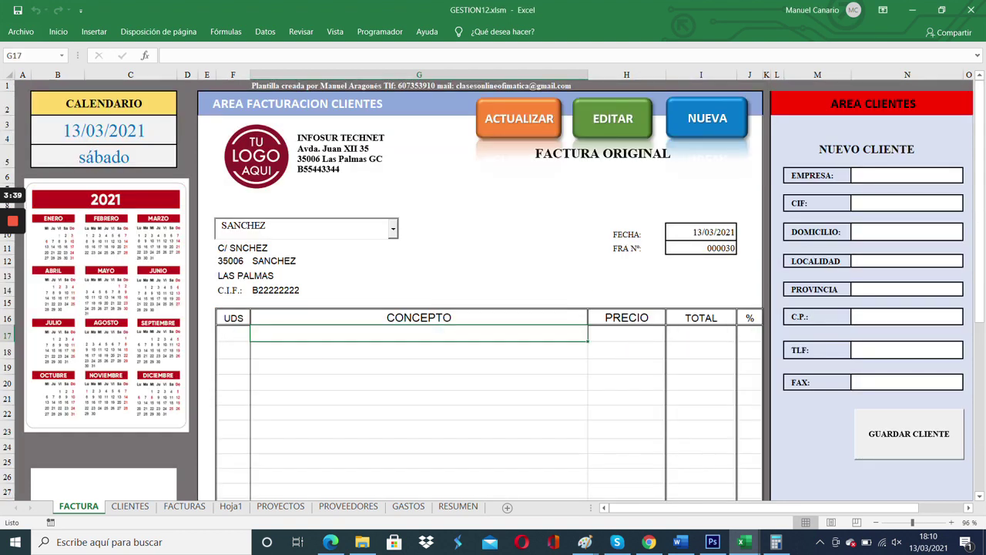
Step: Check the newly saved invoice in the FACTURAS sheet and return to the FACTURA form
click(183, 508)
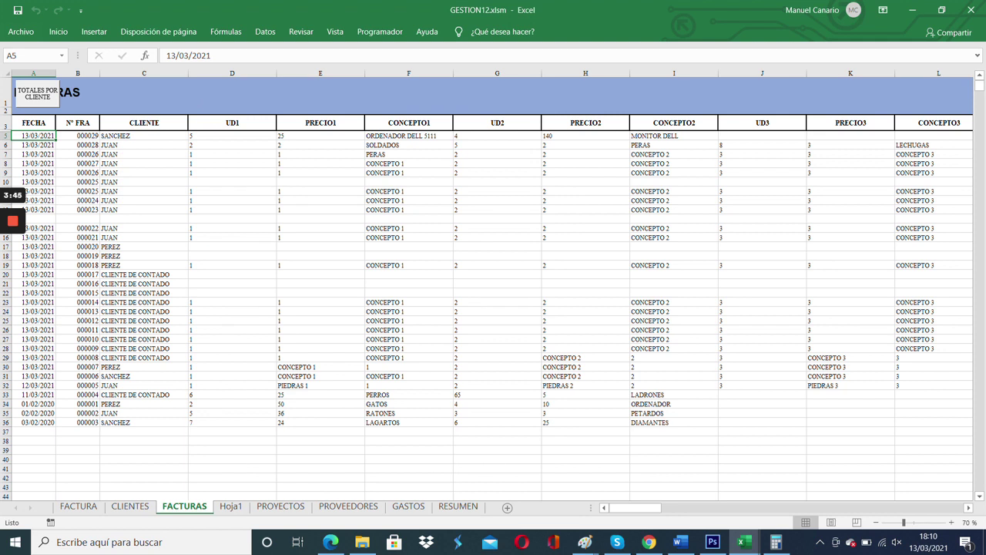
click(78, 506)
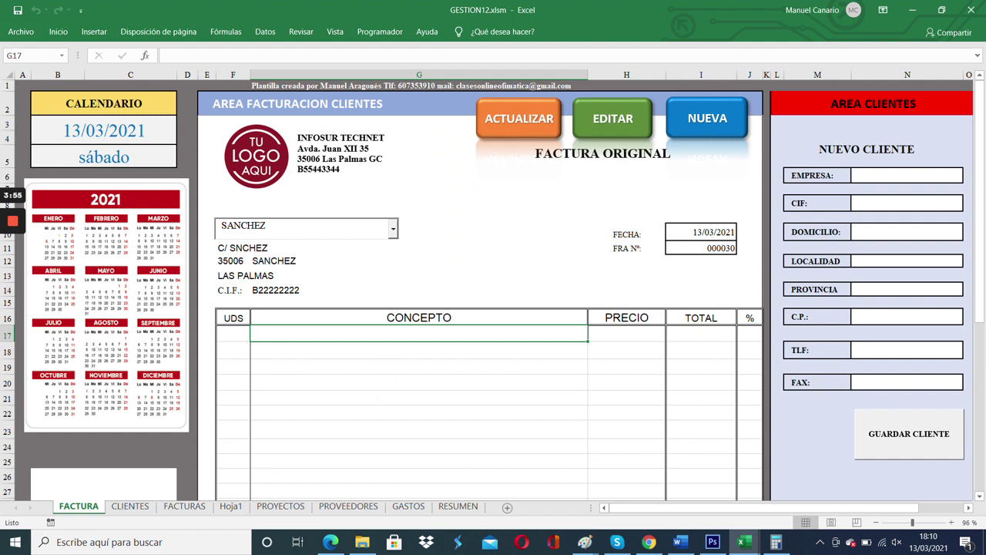
Step: Look over the client records in the CLIENTES sheet and open the PROYECTOS sheet
click(130, 508)
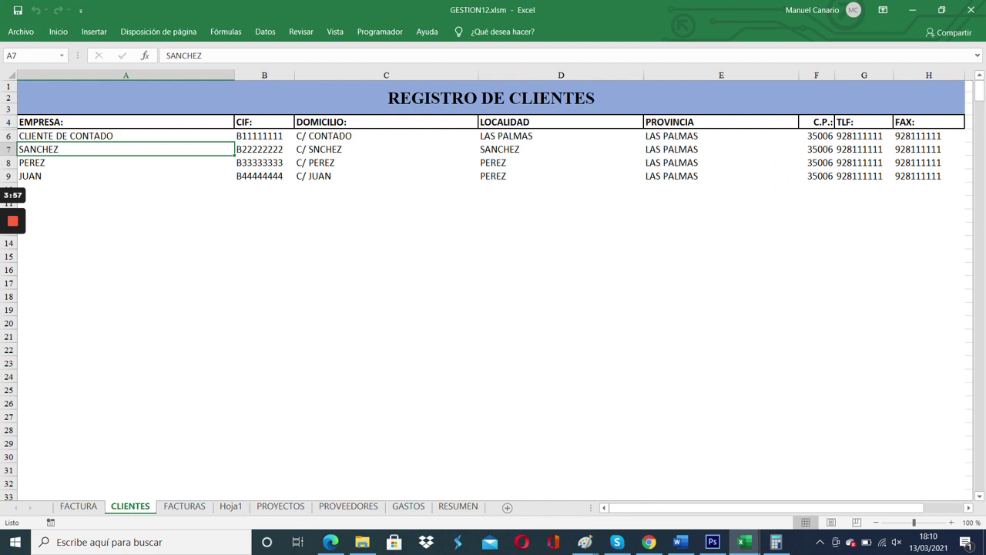
click(385, 148)
click(264, 149)
click(260, 162)
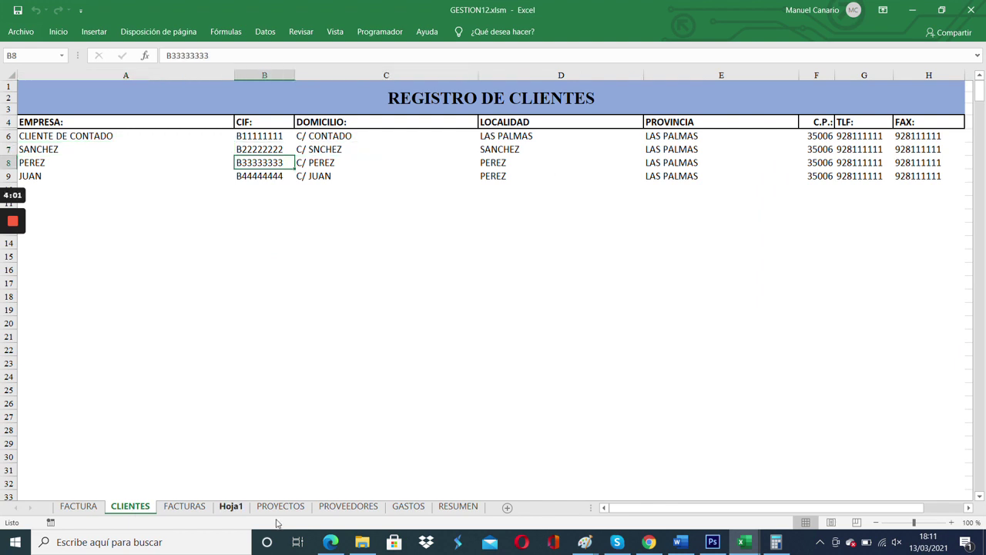
click(296, 507)
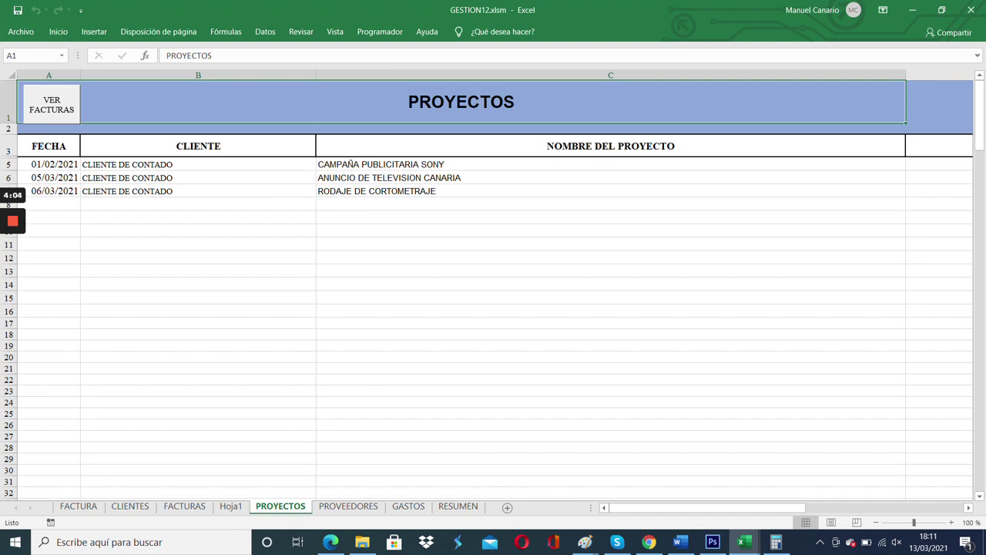
Step: Look over the supplier and expense records in the PROVEEDORES and GASTOS sheets and open the RESUMEN account summary
click(354, 507)
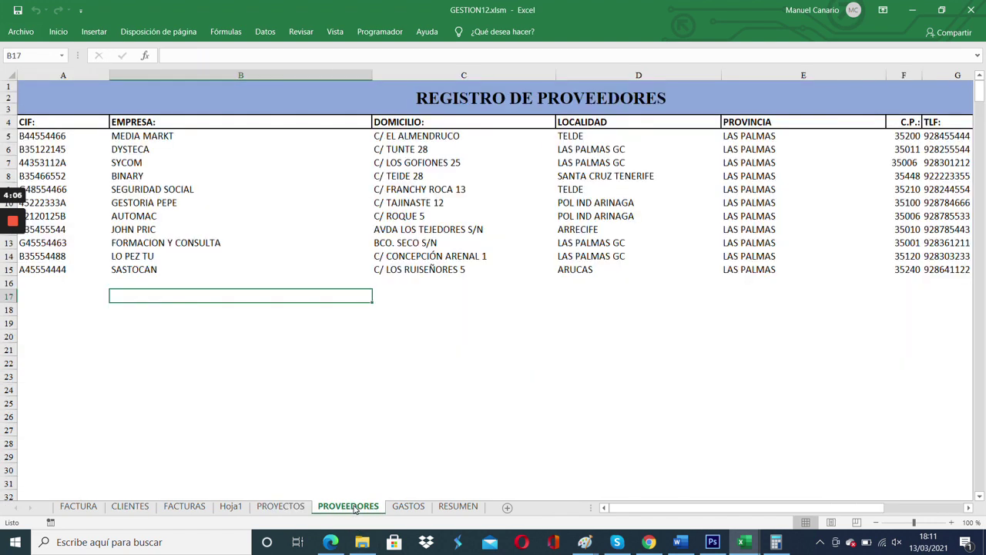
click(406, 507)
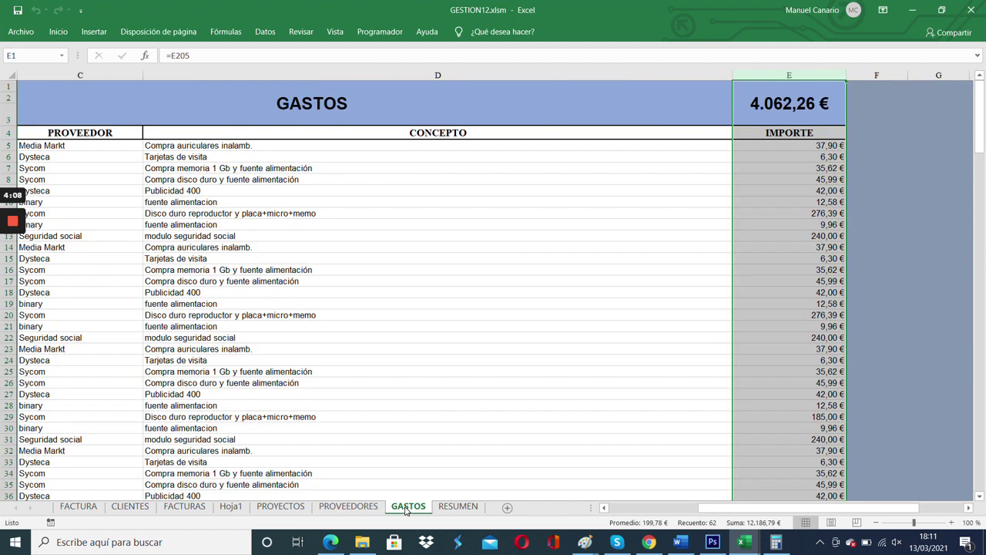
click(445, 507)
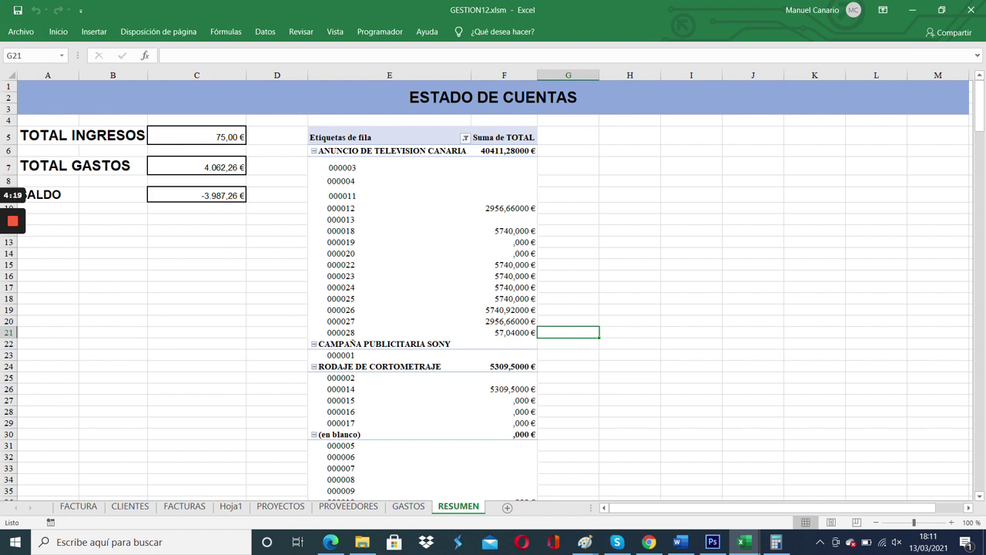
Step: Generate the totals-by-client report from the FACTURAS sheet and look through each client's invoices in the pivot table
click(179, 507)
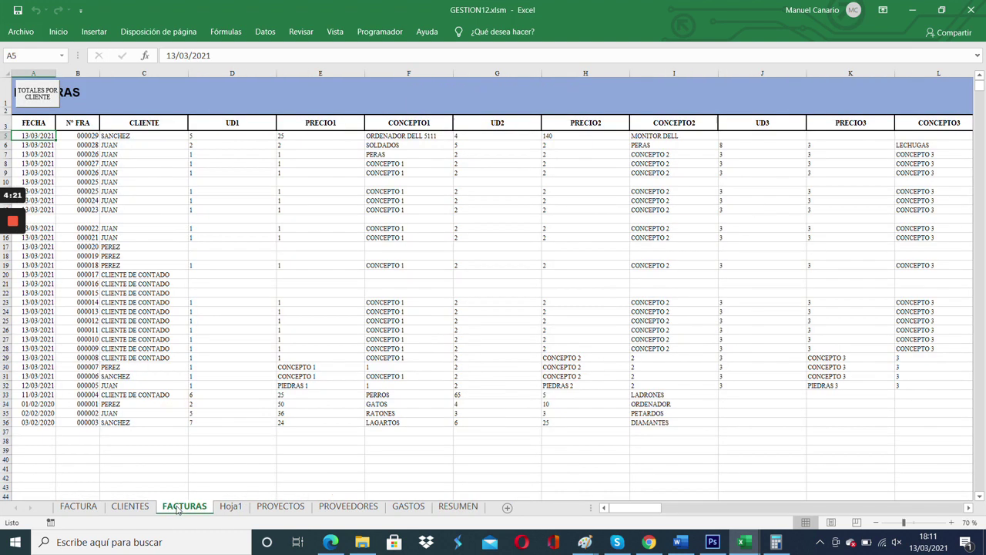
click(46, 102)
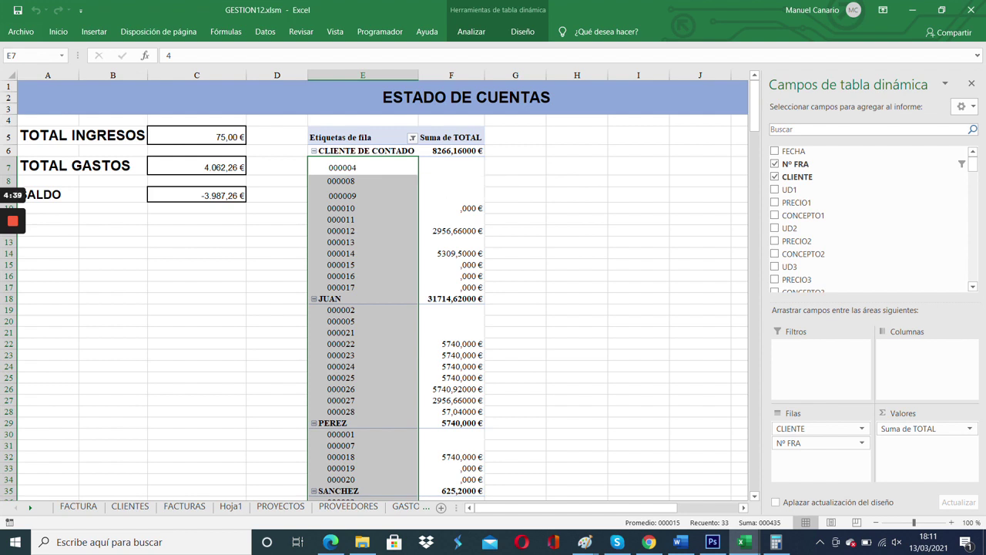
scroll(377, 289, down, 4)
scroll(378, 289, up, 4)
Step: Generate the invoice report by project from the PROYECTOS sheet and look through each project's invoices and totals
click(290, 509)
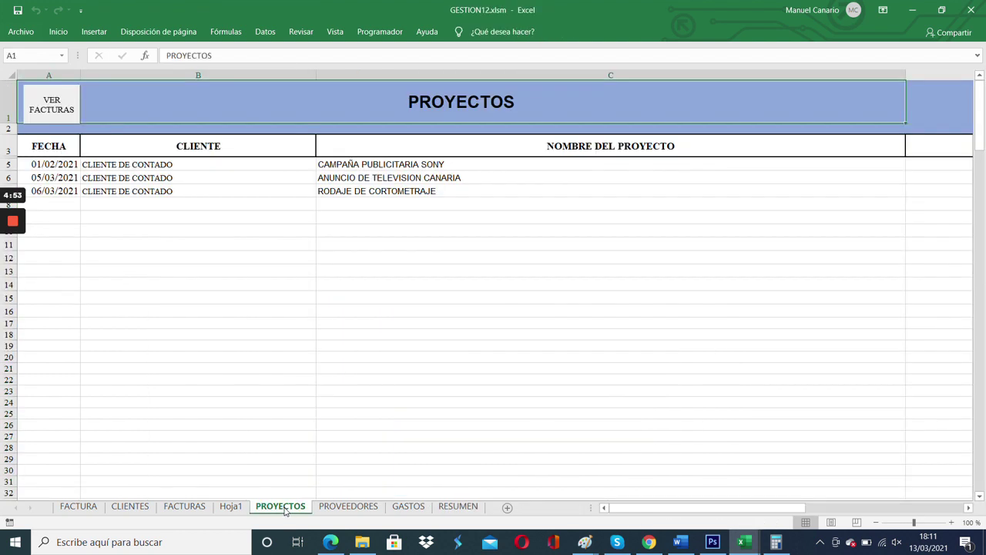
click(56, 111)
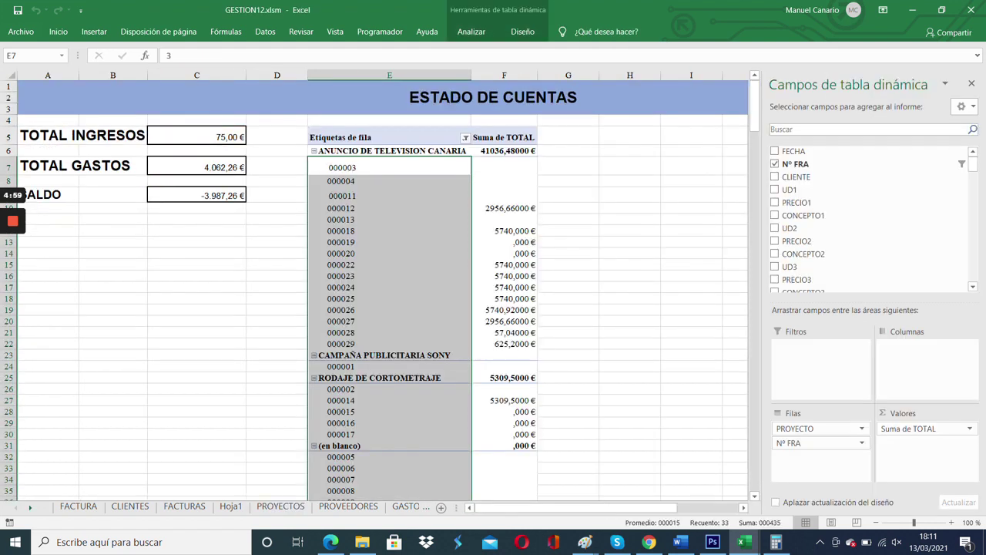
scroll(374, 289, down, 3)
scroll(373, 289, up, 3)
Step: View the invoice records in the FACTURAS sheet again and return to the FACTURA form
click(177, 506)
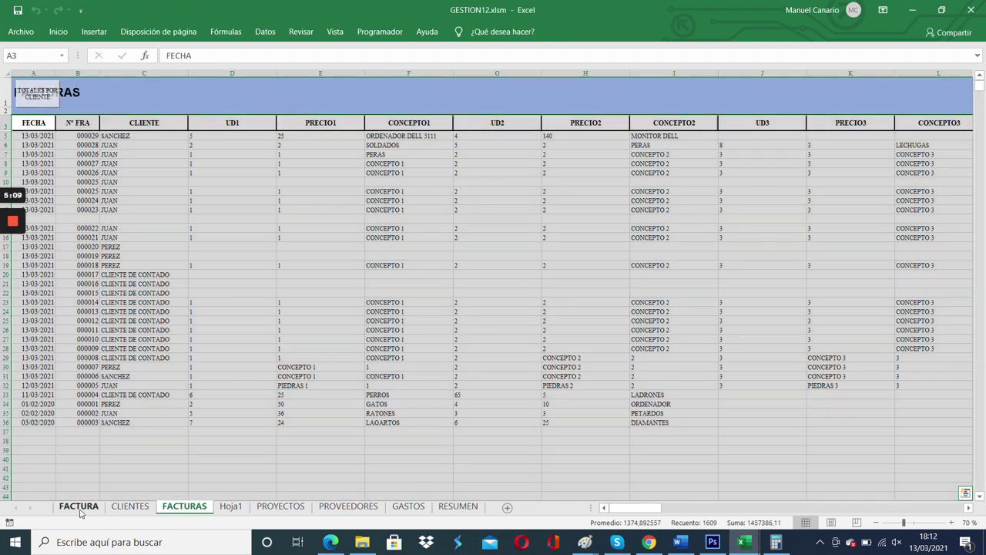
click(80, 508)
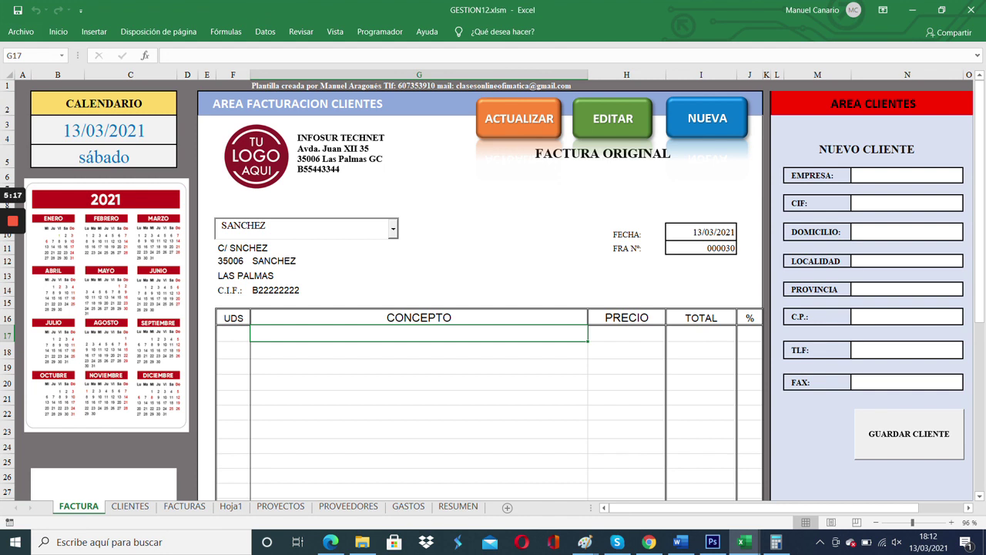
mouse_move(12, 223)
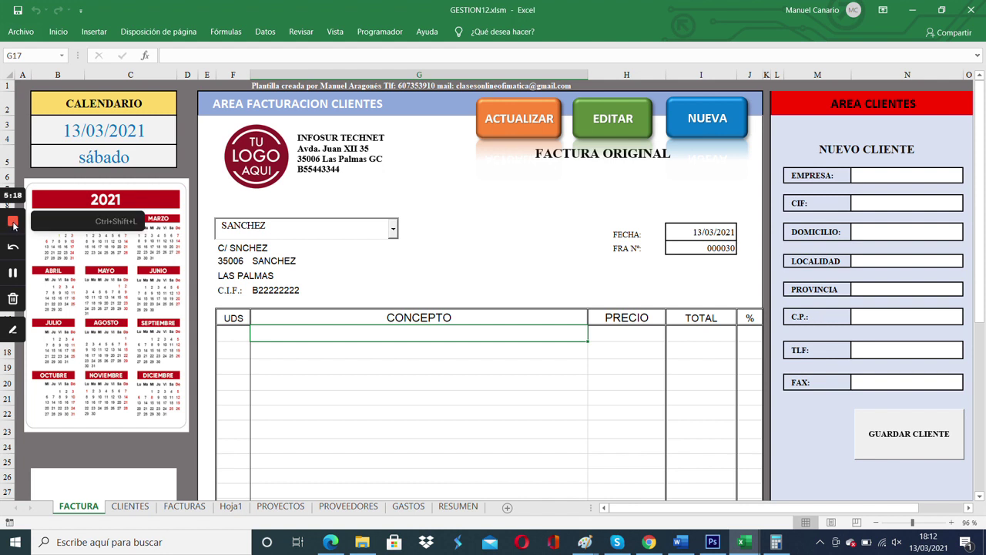